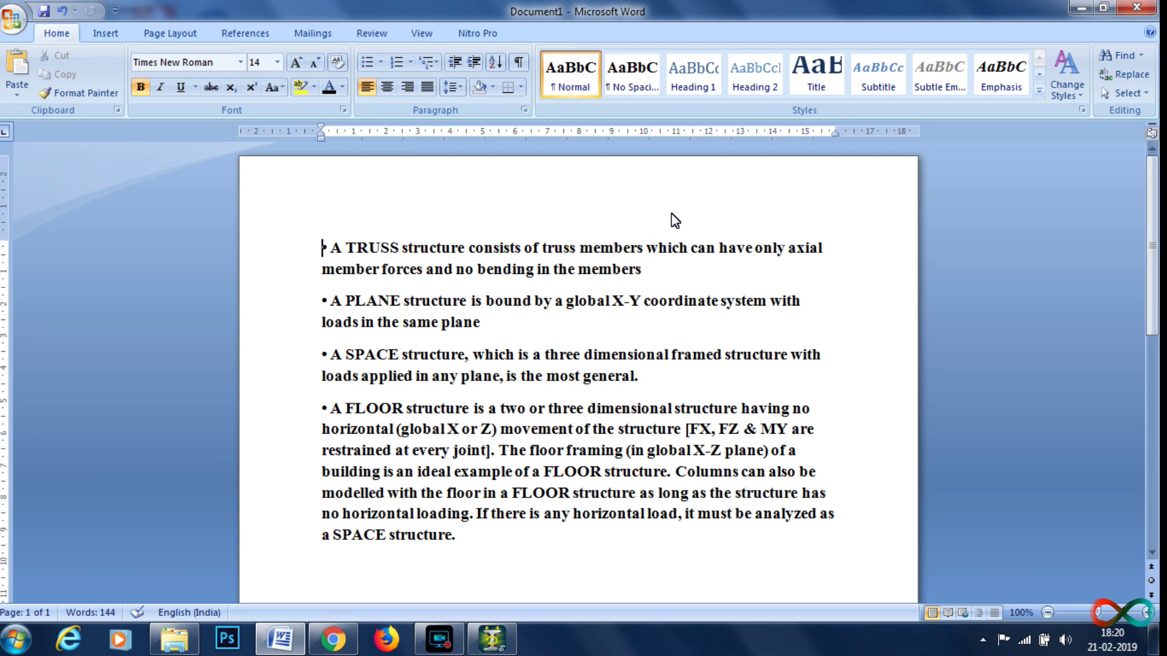
Step: Switch to STAAD.Pro and create a Space model named basic in meters and kilonewtons, starting with Add Beam
click(494, 646)
click(407, 184)
double_click(635, 209)
text(basic)
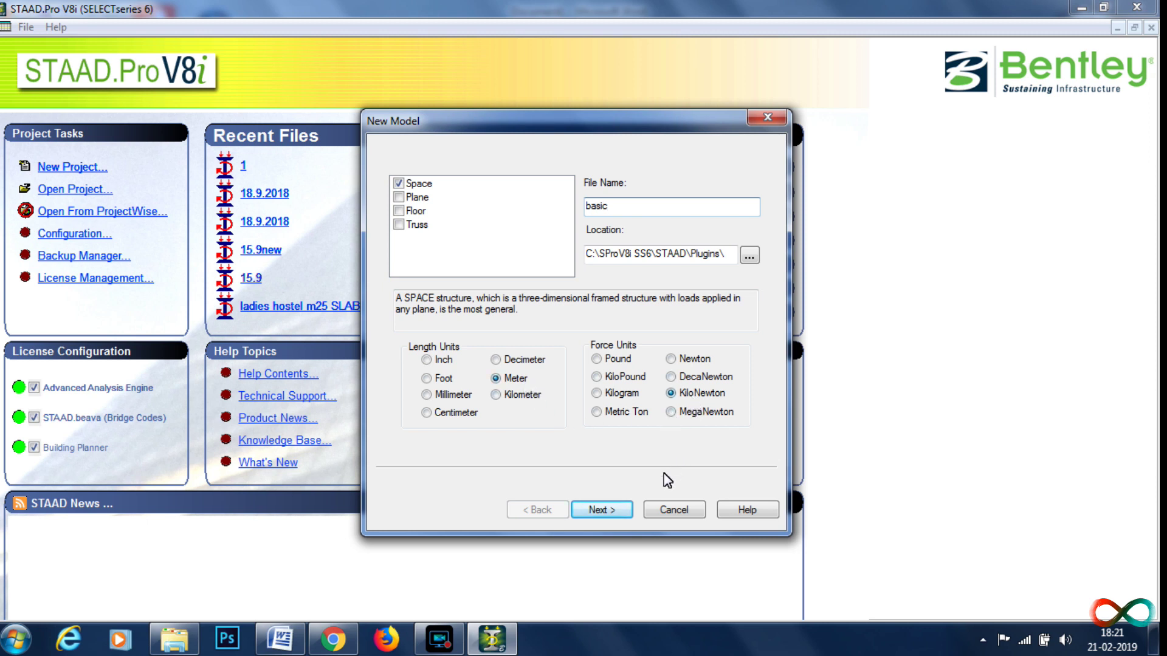
click(616, 509)
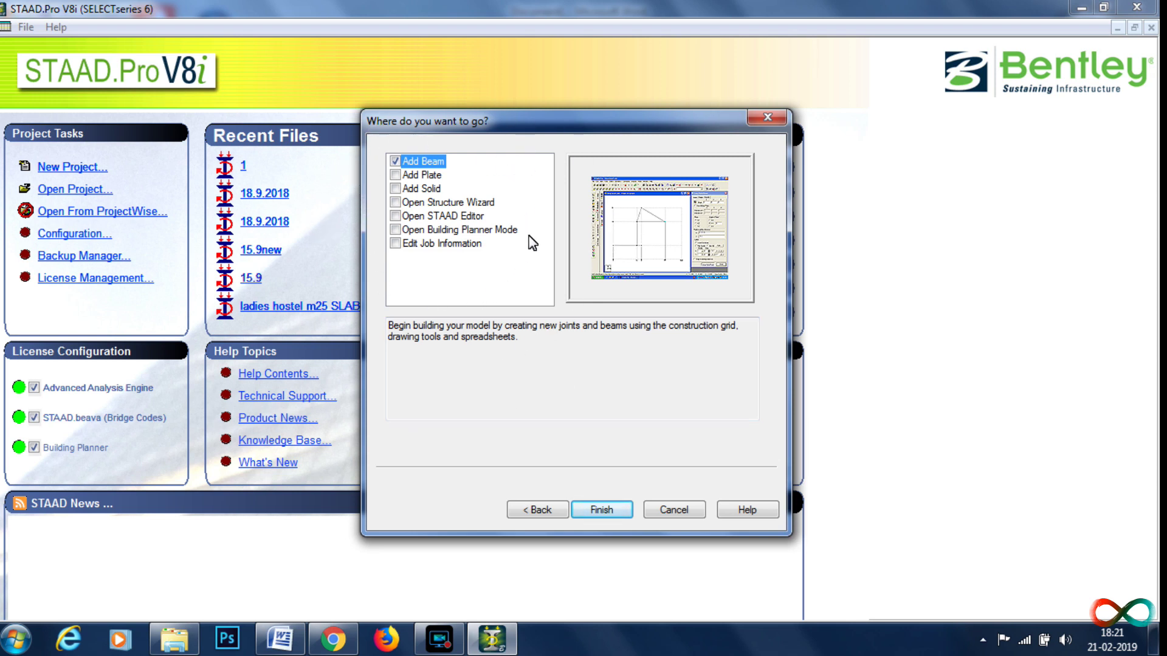
click(603, 510)
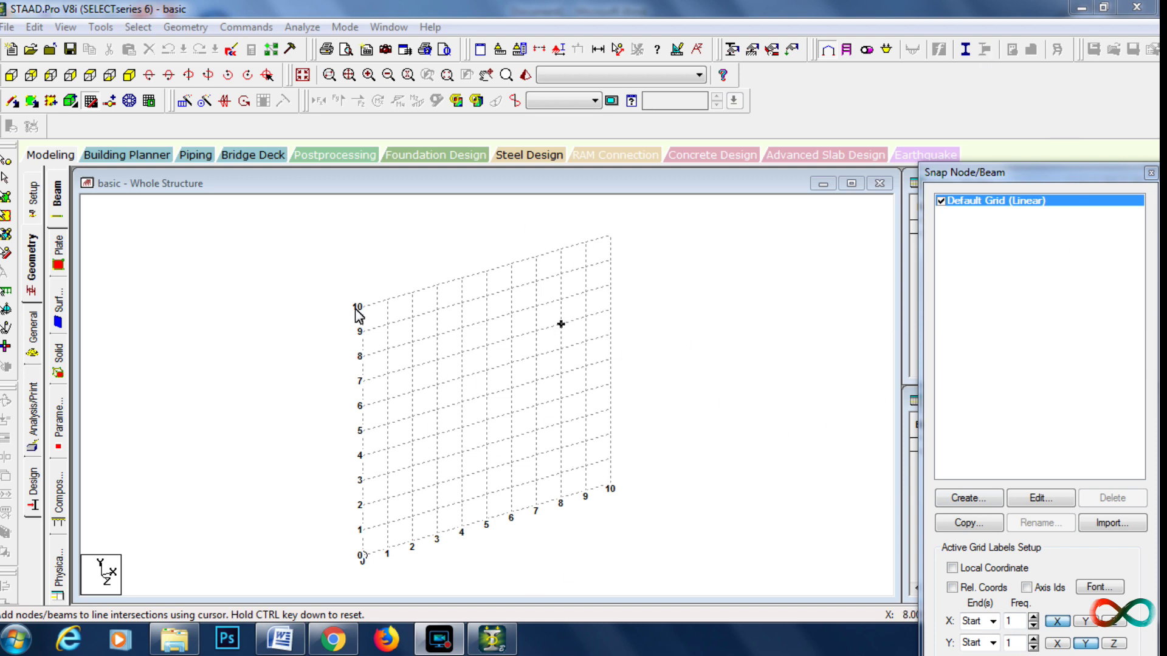
Step: Toggle the snap grid off and on again, and undock the Snap Node/Beam window
click(90, 102)
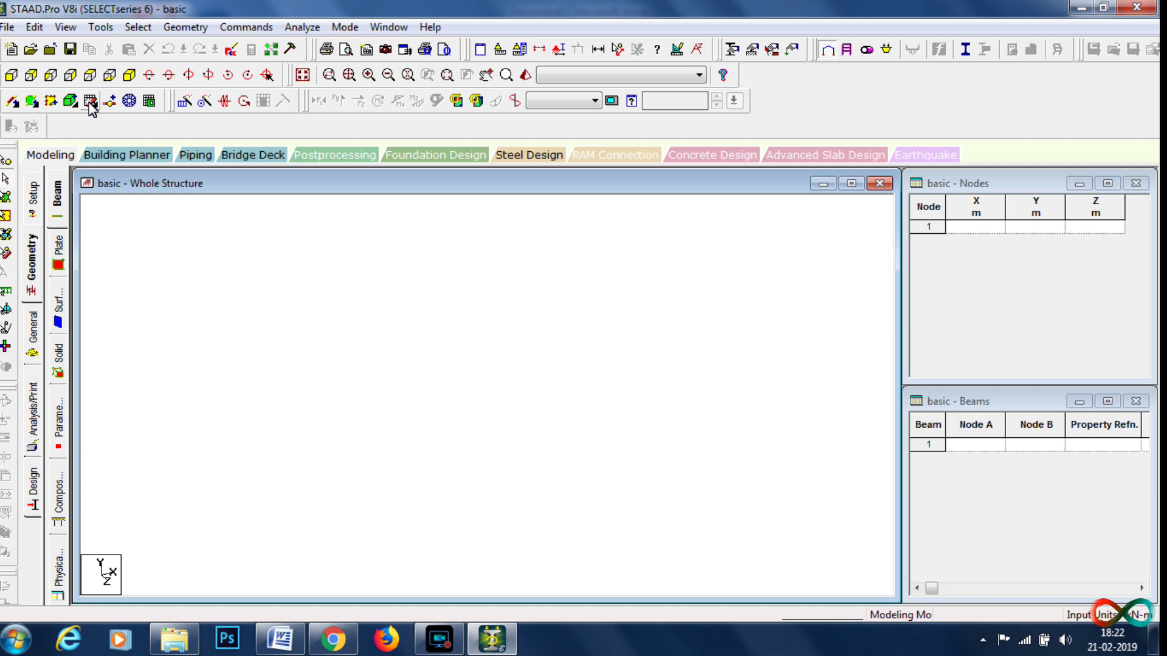
click(90, 103)
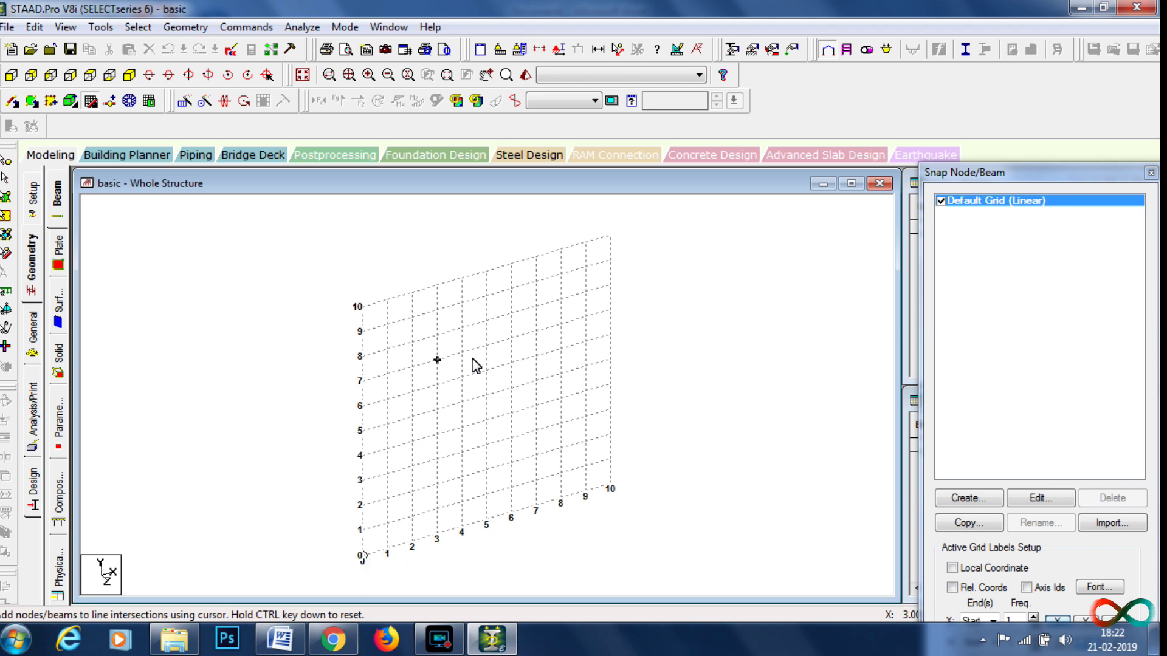
double_click(984, 173)
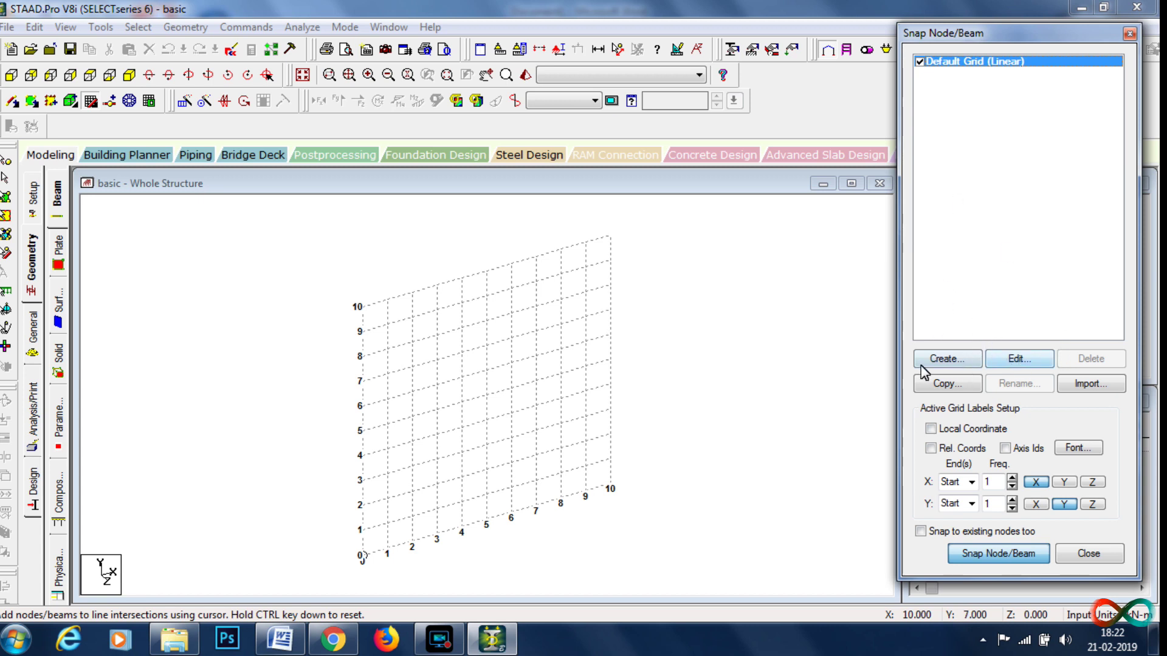
Step: Edit the default linear grid to the X-Z plane with 15 X construction lines, 2 m X spacing and 20° X skew
click(1012, 362)
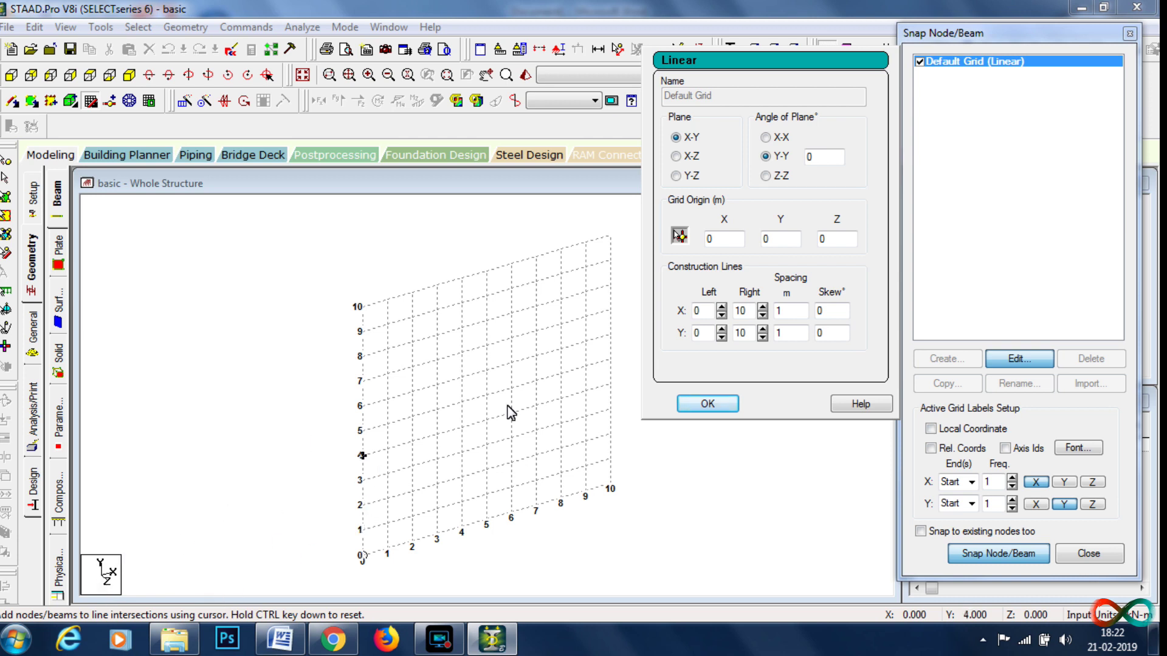
click(676, 156)
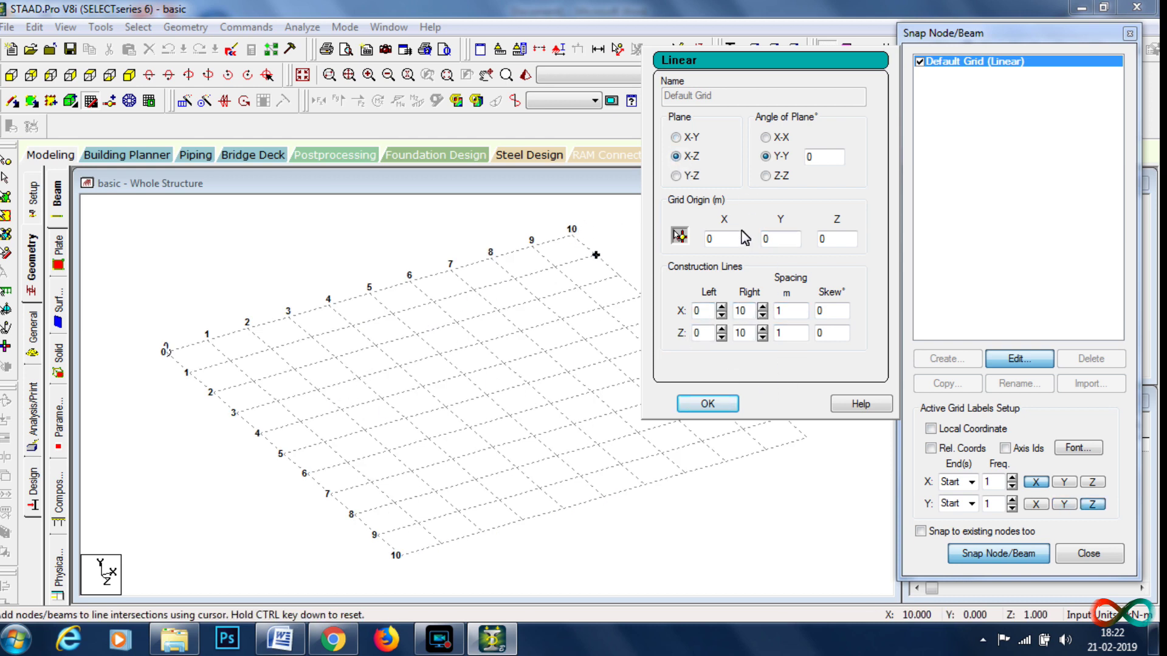
click(763, 308)
click(763, 308)
click(762, 308)
click(762, 308)
click(763, 308)
key(Tab)
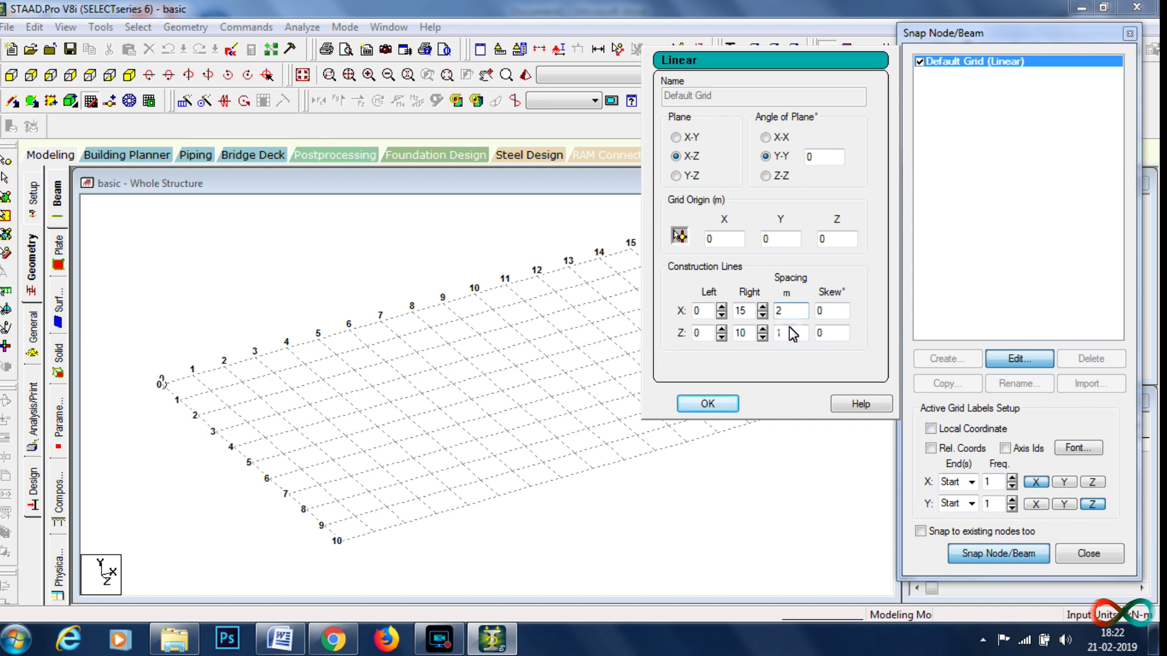
click(827, 312)
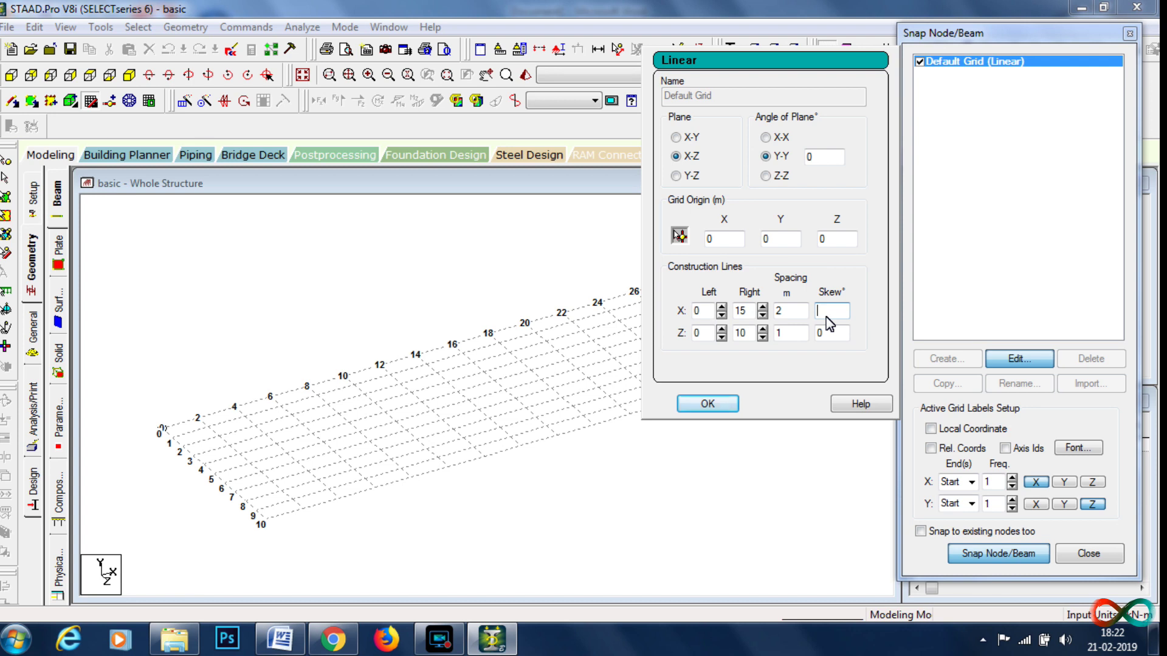
text(20)
click(831, 333)
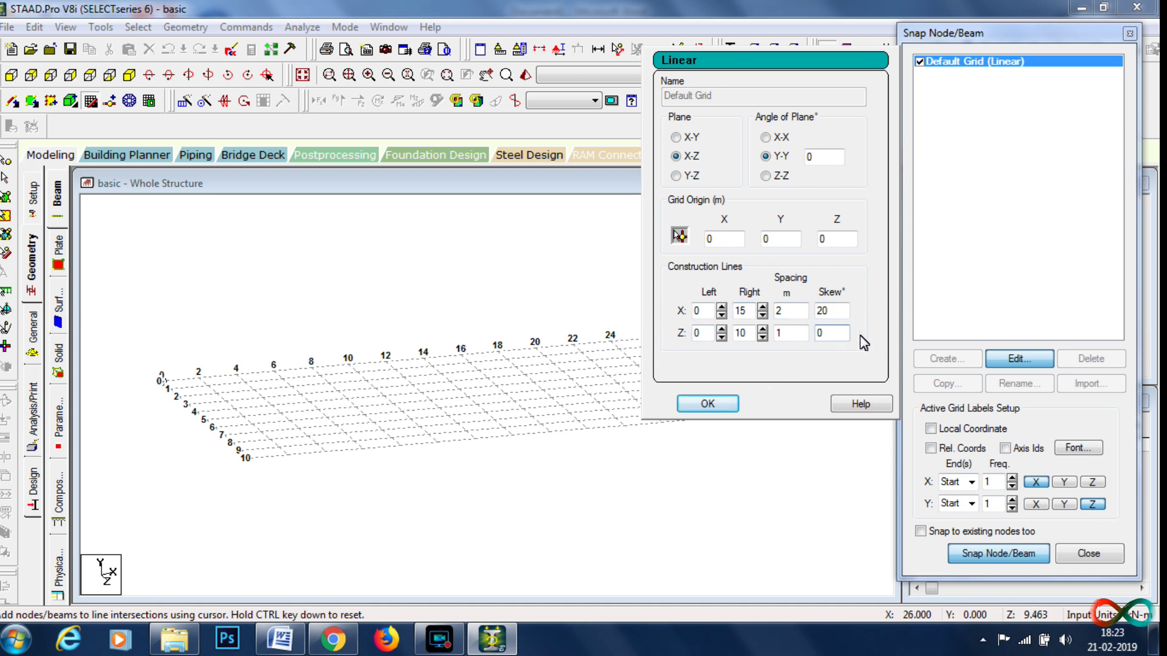
Step: Increase the default grid's Z construction lines to 16 and apply the grid settings
click(762, 329)
click(762, 329)
click(761, 329)
click(762, 329)
click(762, 329)
click(762, 329)
click(818, 333)
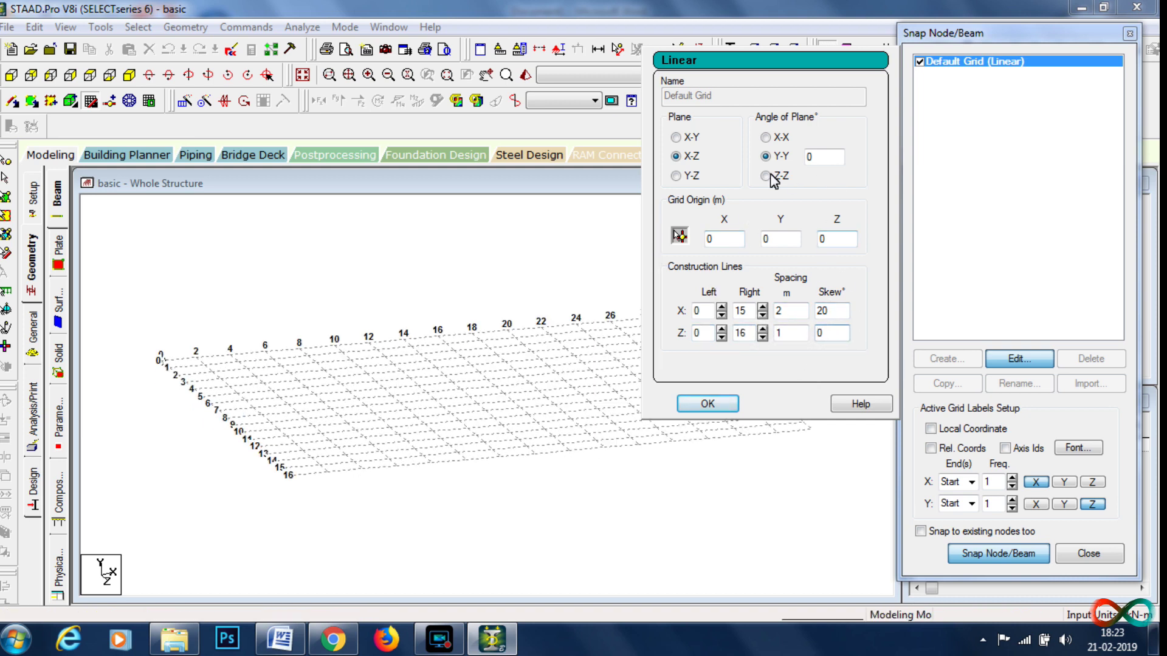
click(708, 404)
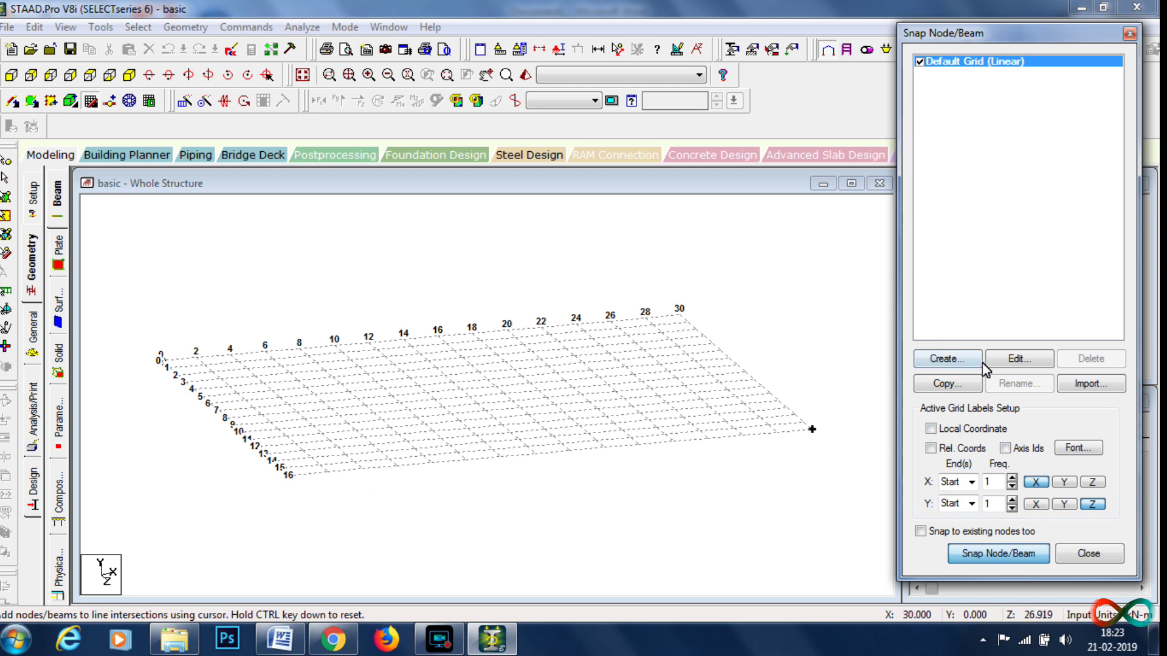
Step: Create a radial grid named Cir Grid in the X-Z plane with a 30 m Radius 2, and make it active
click(948, 360)
click(693, 65)
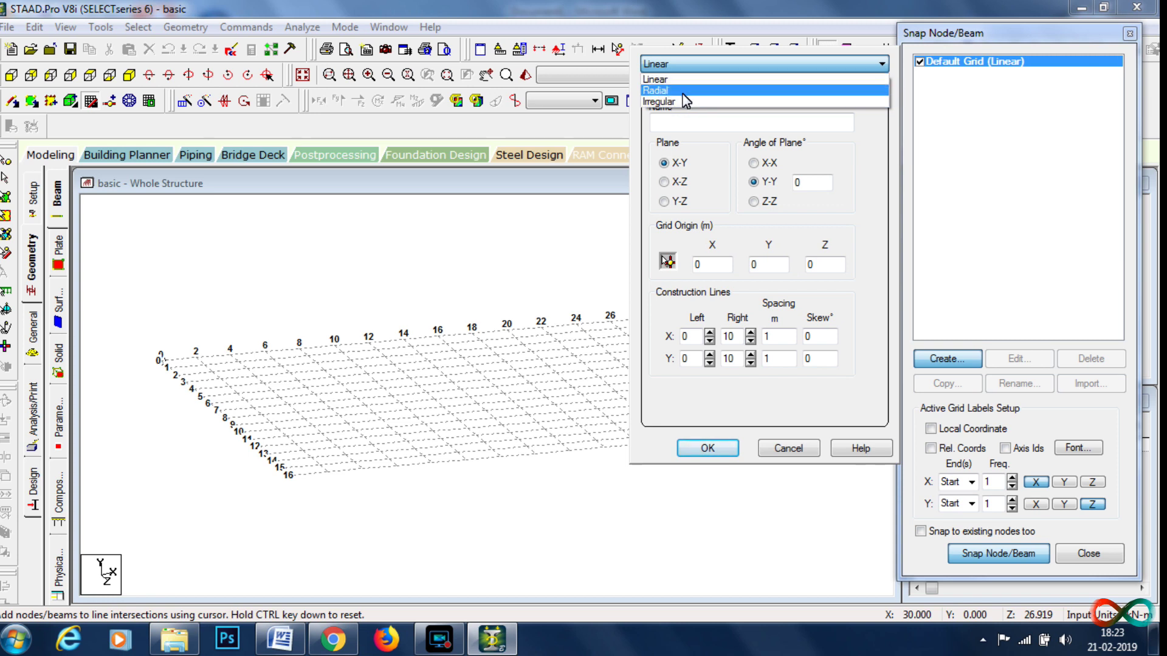
click(680, 92)
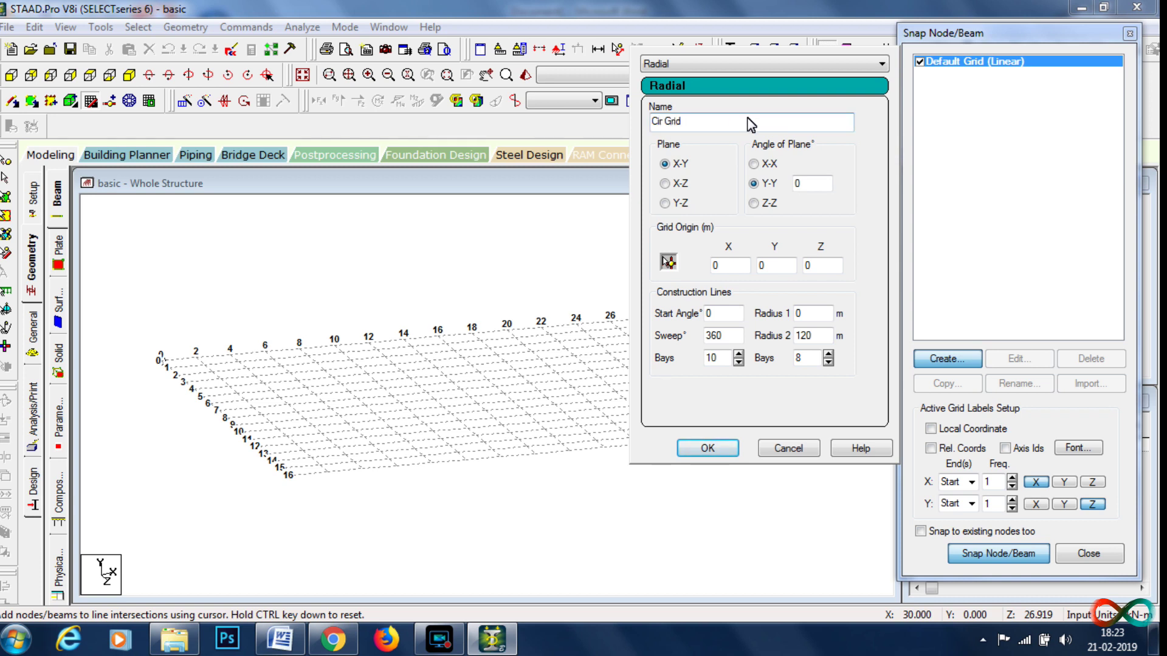
click(679, 185)
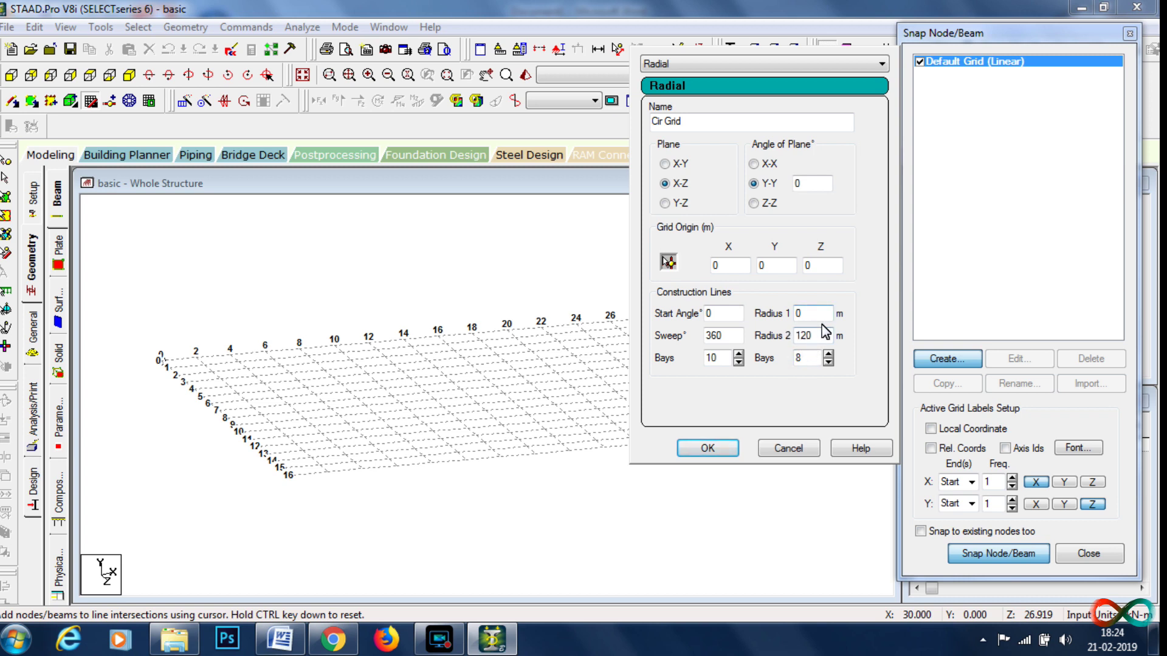
drag(825, 339, 792, 340)
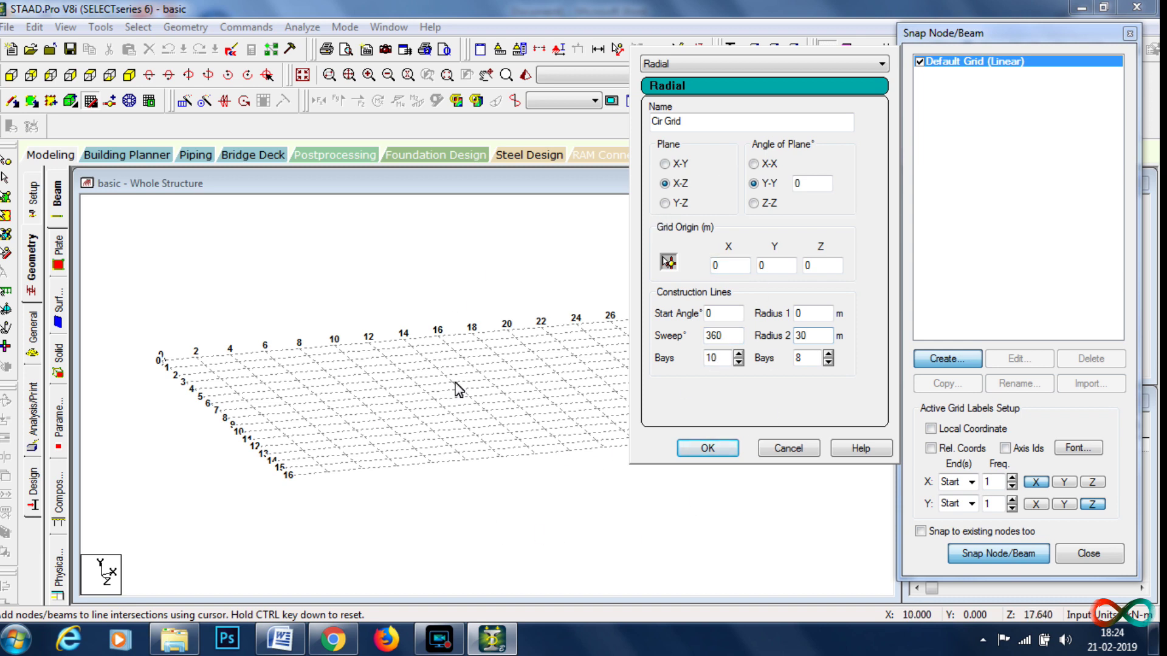
click(707, 448)
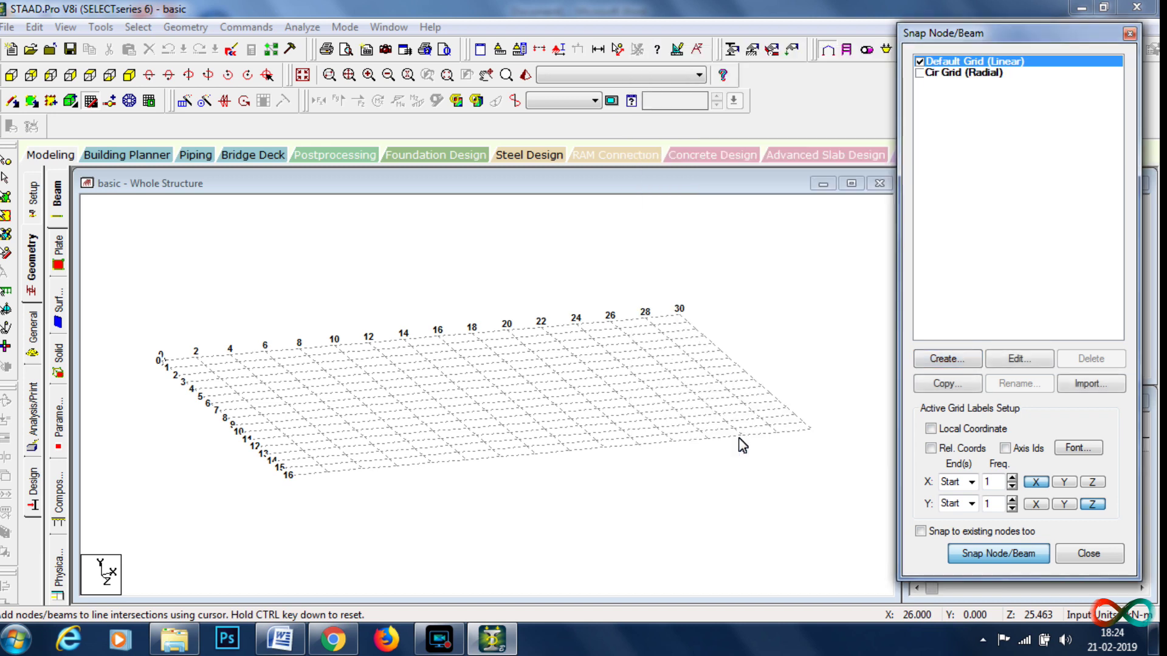
click(919, 73)
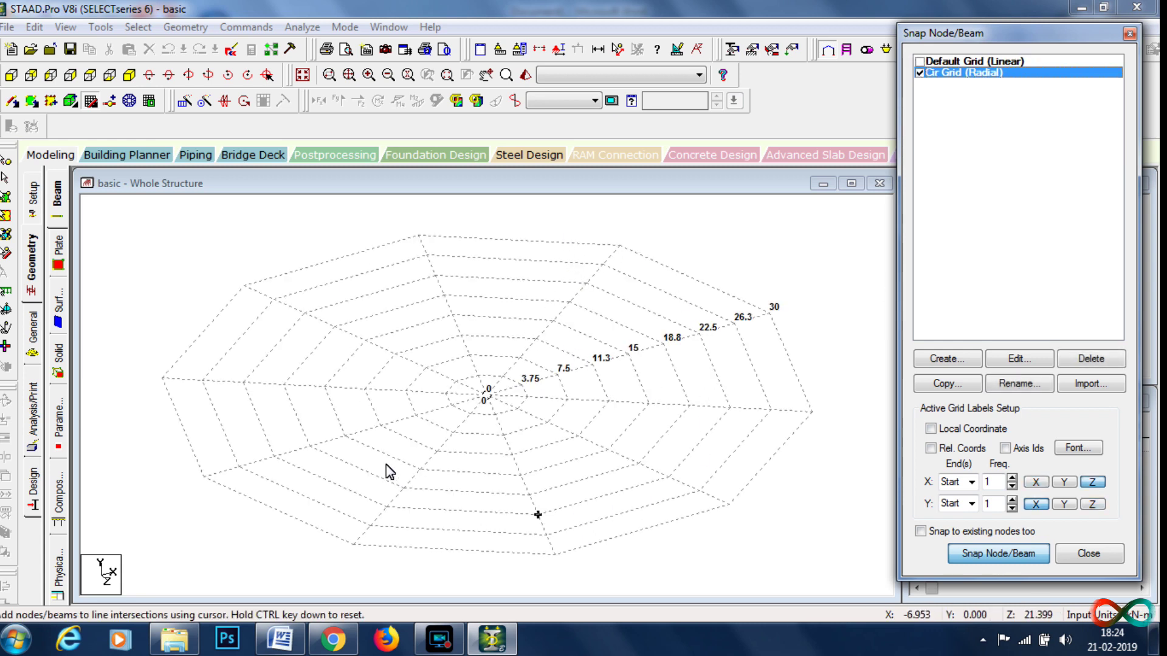
Step: Set the sweep angle of Cir Grid to 180° and apply it
click(1042, 364)
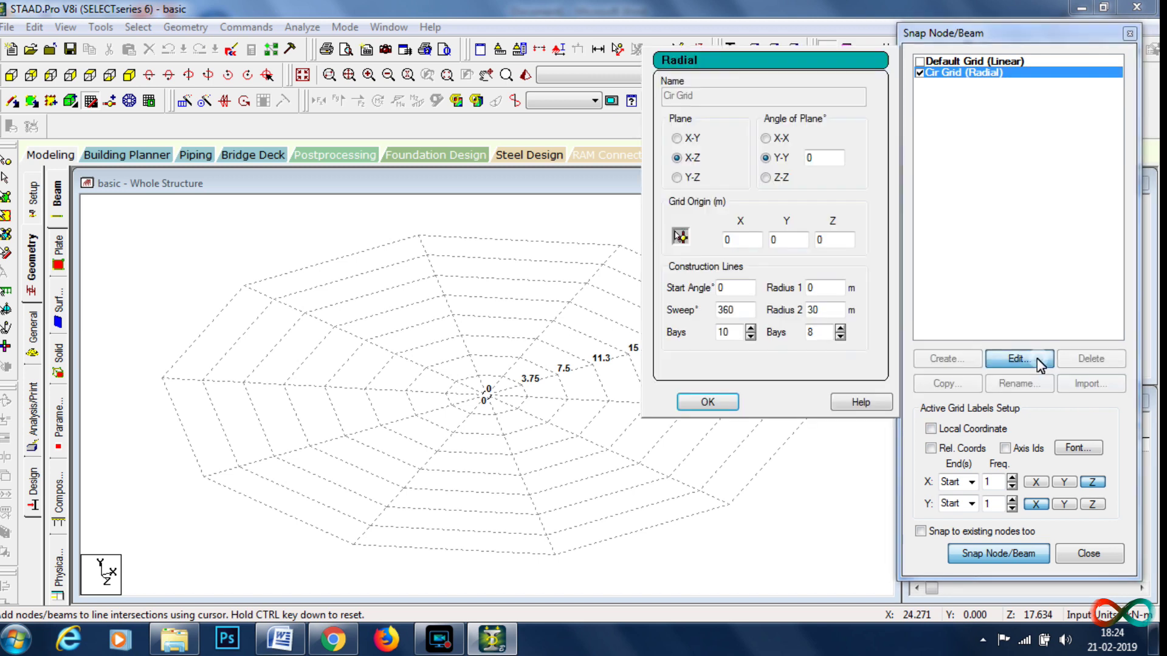
text(180)
key(Return)
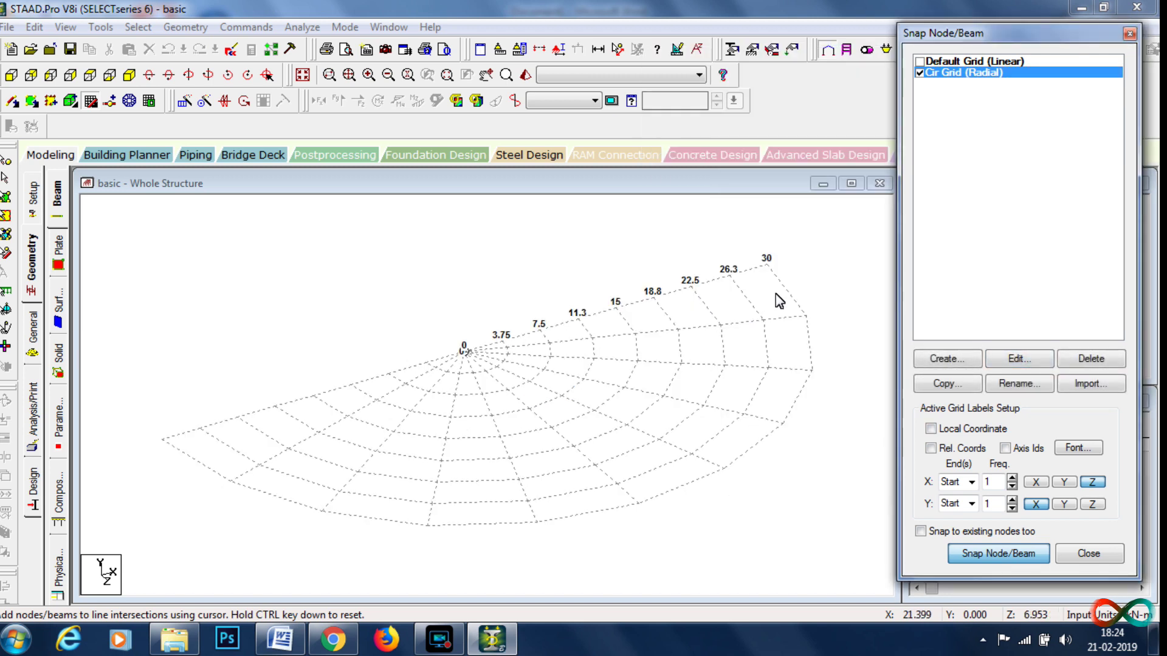
Step: Set the sweep of Cir Grid to 360° and its start angle to 45°
click(1010, 365)
drag(745, 311, 702, 293)
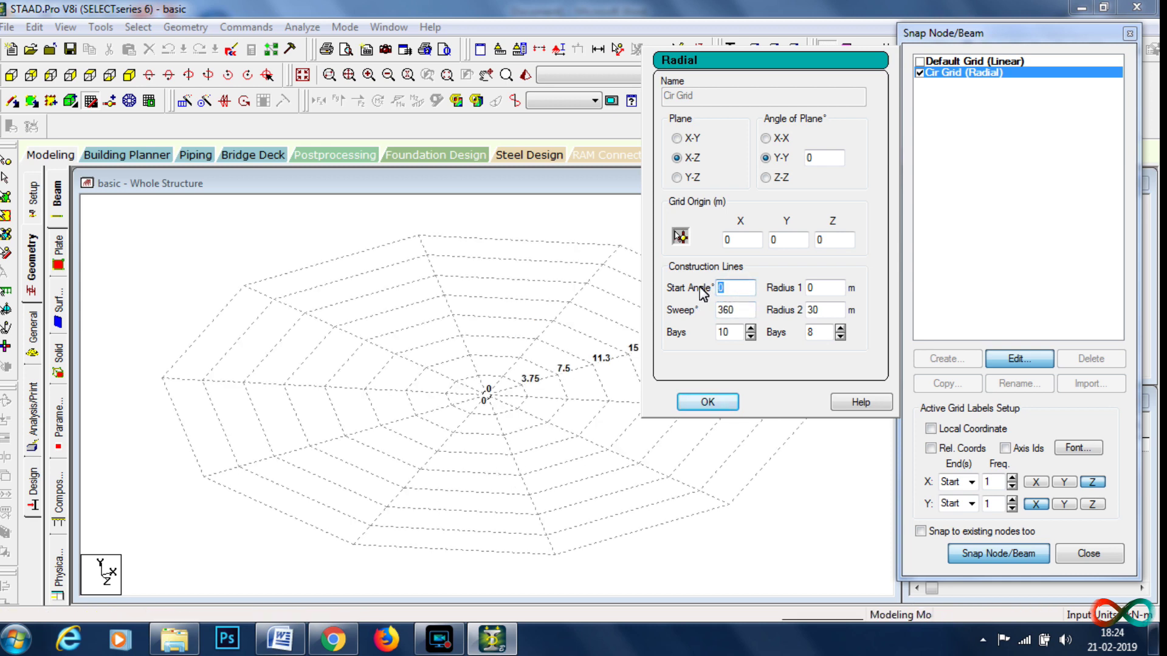
key(Return)
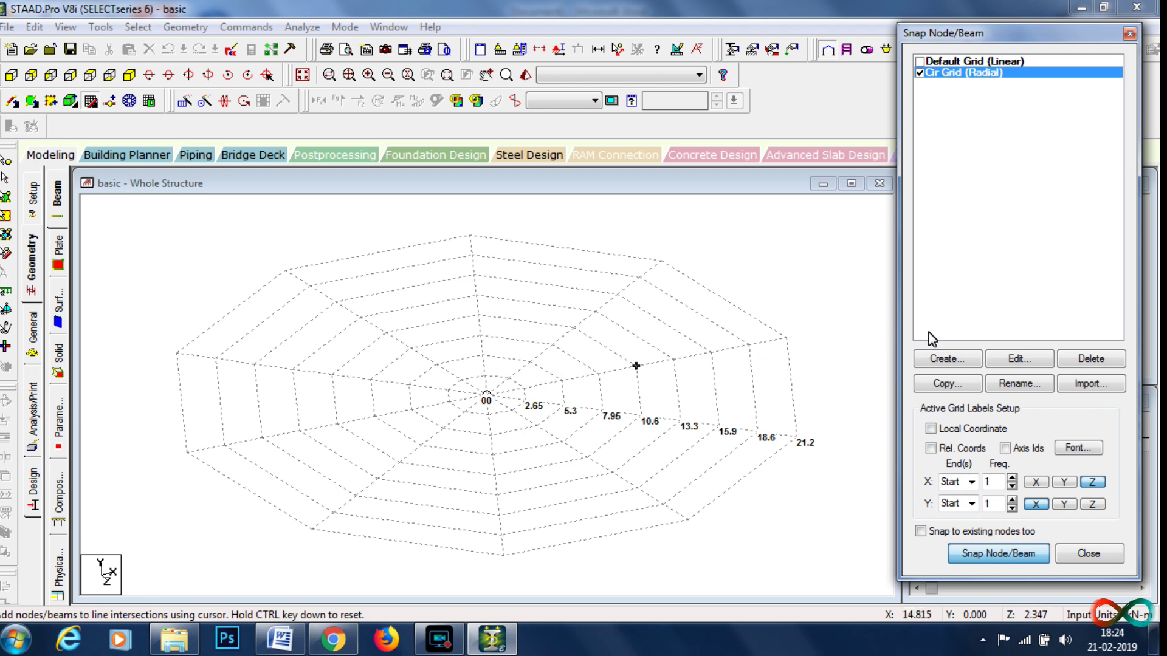
Step: Set Radius 1 of Cir Grid to 10 m and its sweep bays to 15
click(991, 360)
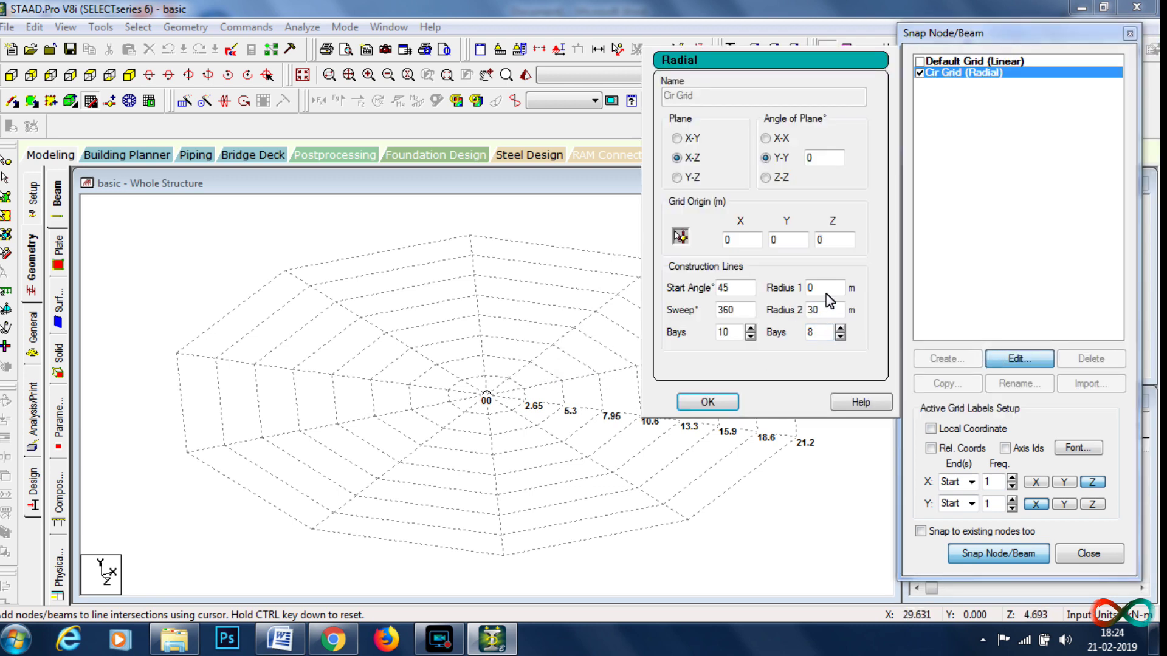
drag(819, 292, 801, 292)
click(829, 315)
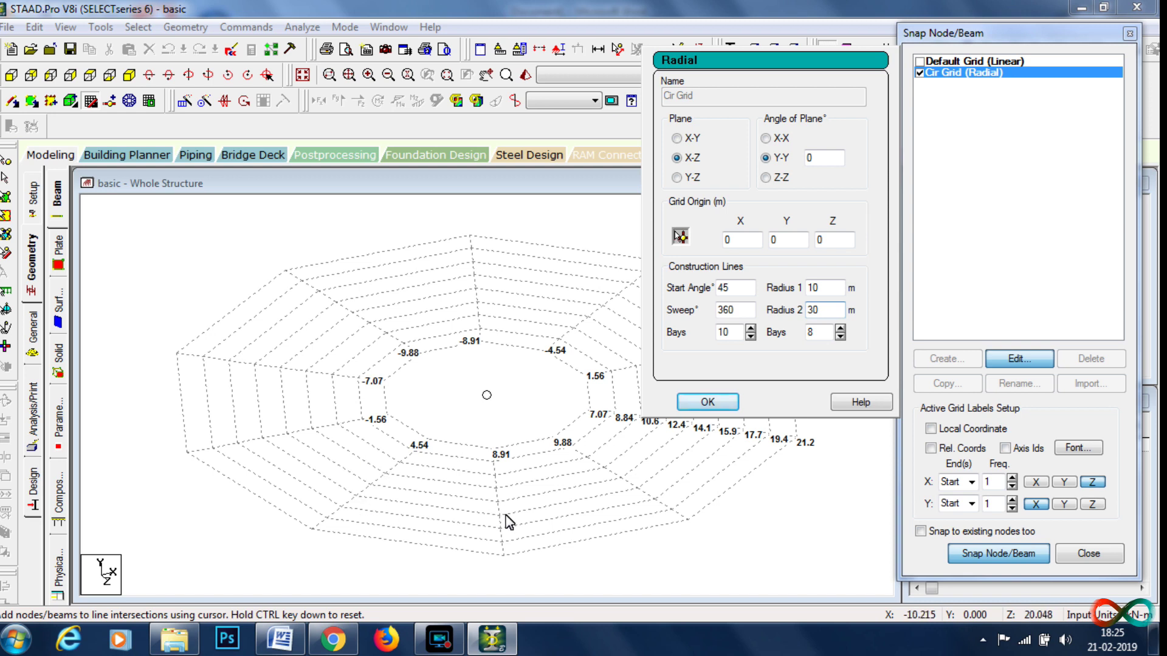
click(751, 328)
click(751, 329)
click(751, 328)
click(751, 329)
click(751, 328)
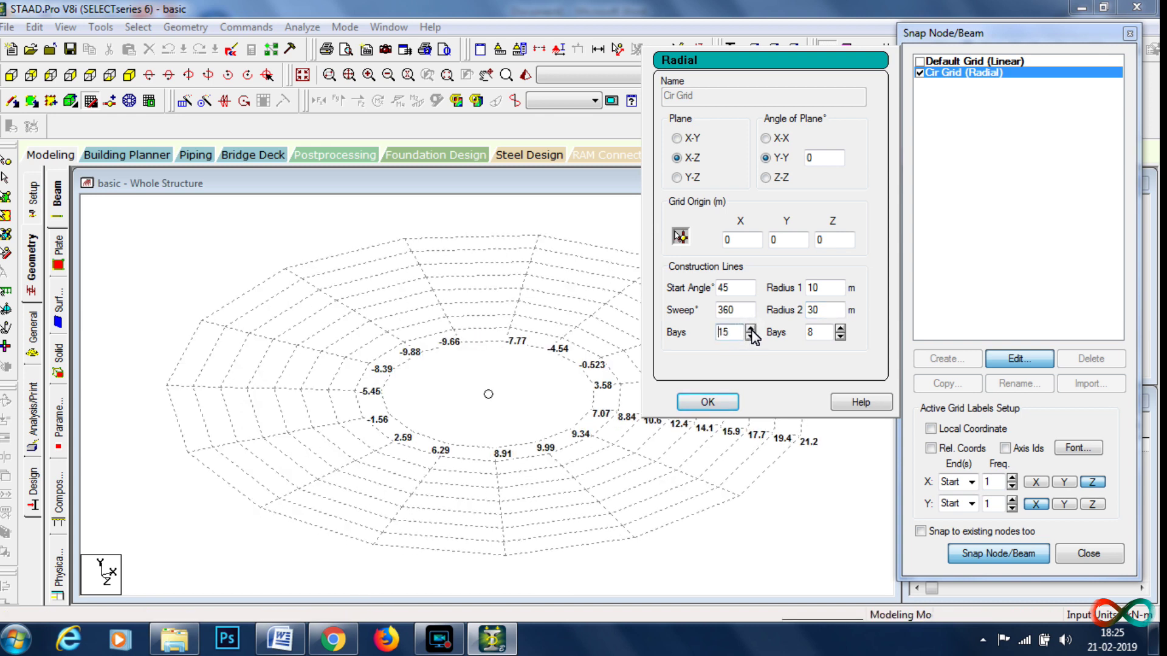
Step: Set the number of radius bays of Cir Grid to 10 and apply the grid settings
click(840, 336)
click(841, 336)
click(840, 329)
click(840, 329)
click(841, 329)
click(840, 328)
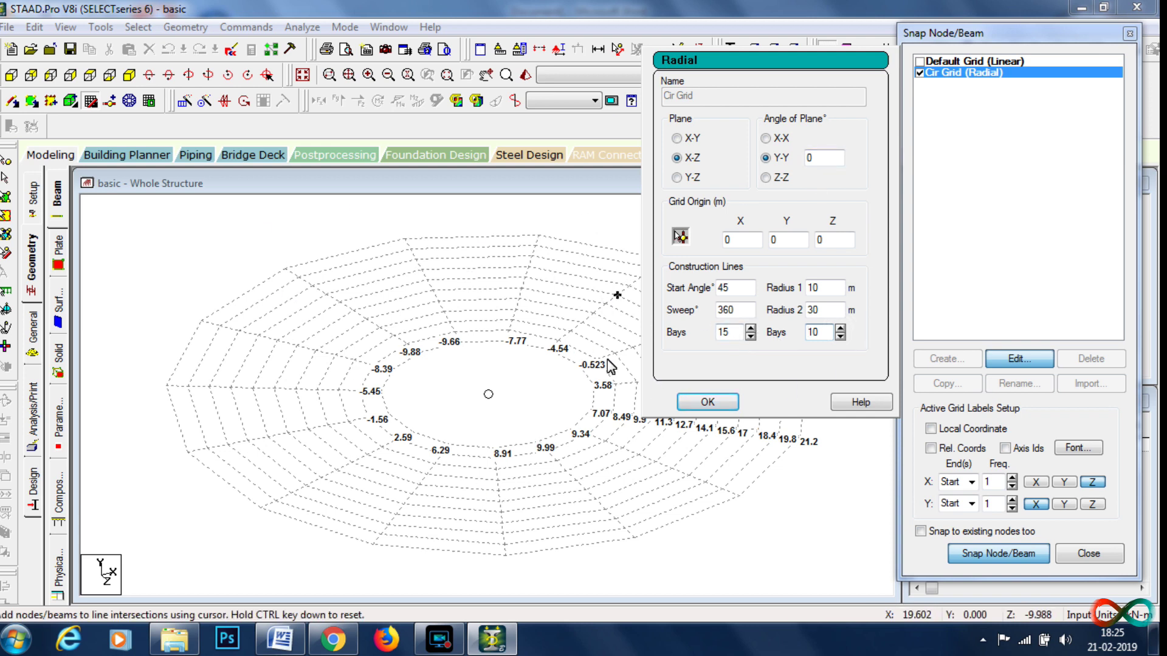
click(707, 402)
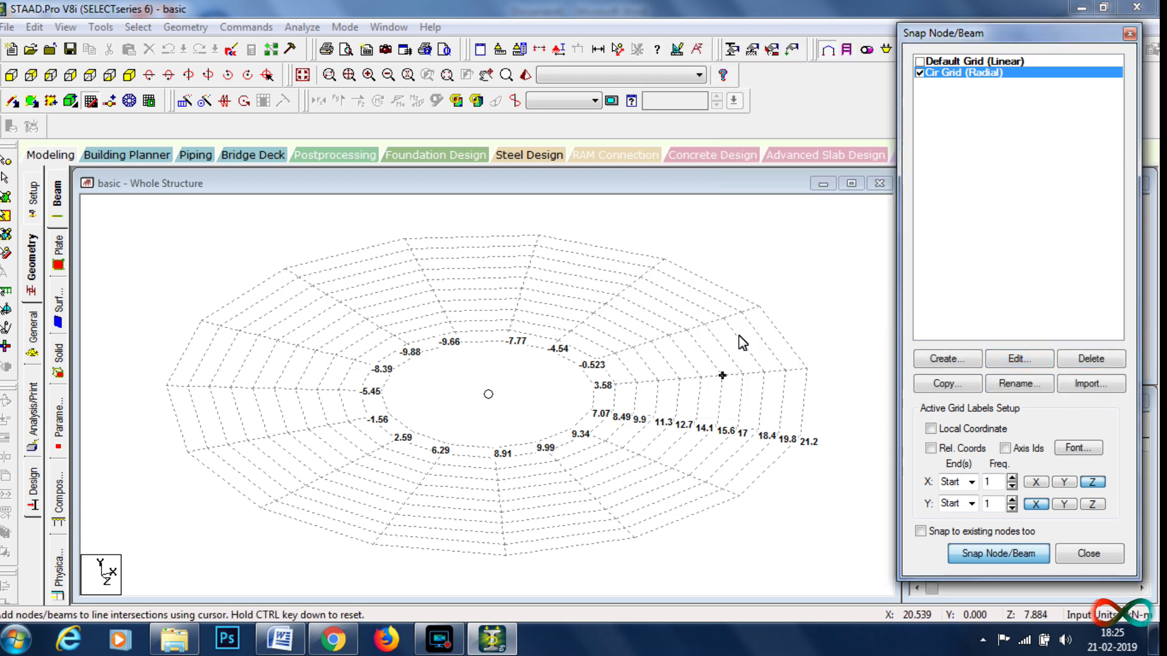
Step: Start a new irregular grid named Irr Grid in the X-Z plane
click(962, 363)
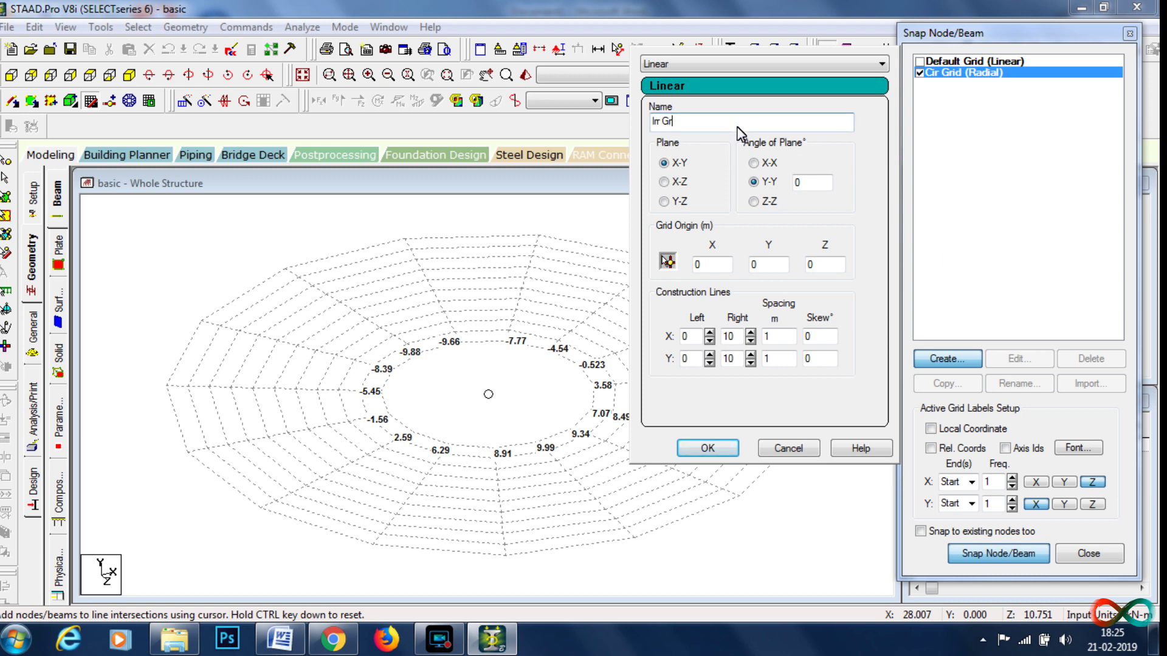
click(664, 182)
click(723, 64)
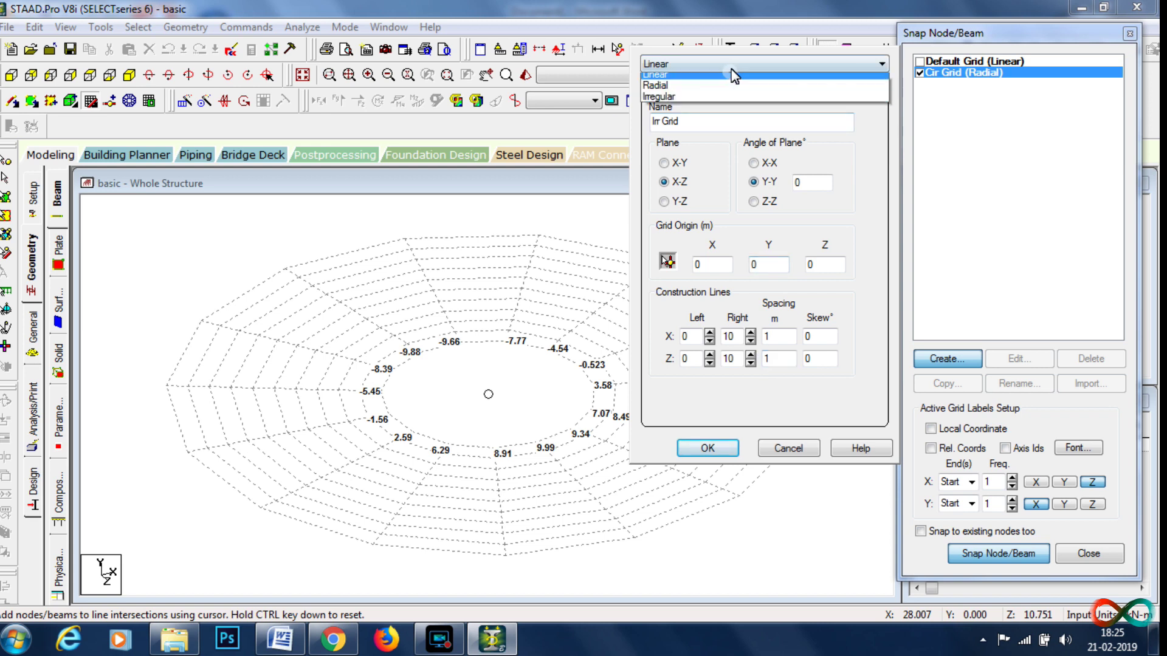
click(694, 102)
click(669, 297)
click(708, 129)
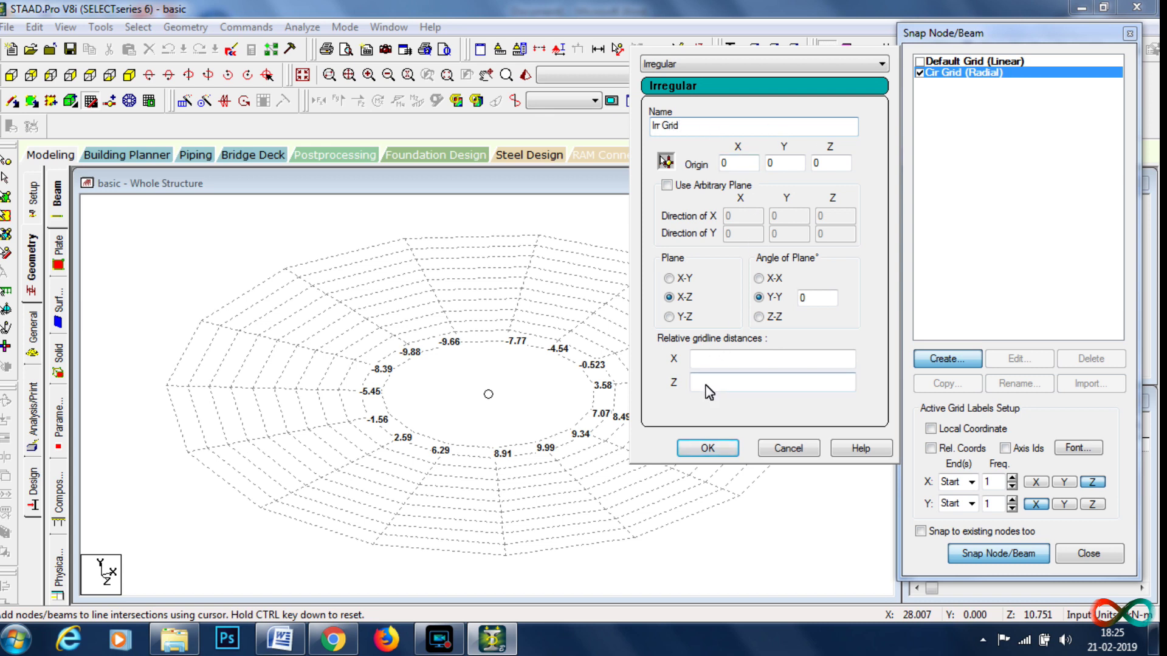
Step: Create Irr Grid with relative gridline distances X 3 3 4 and Z 4 3 4, and activate it in place of Cir Grid
click(706, 361)
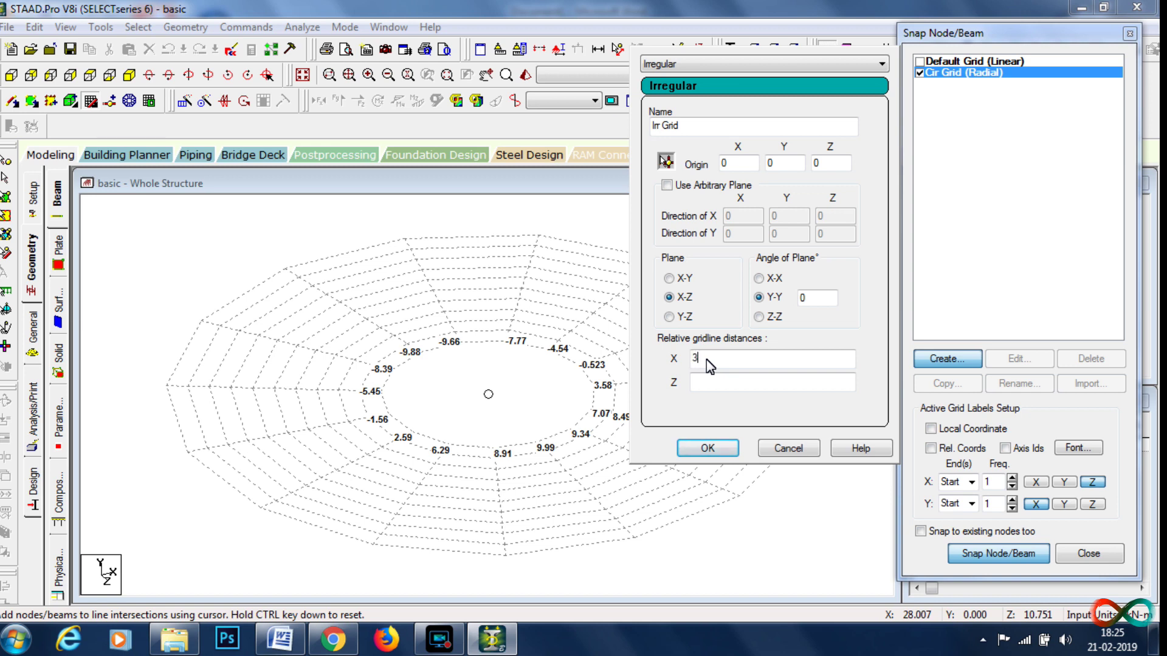
text(3 4)
click(750, 384)
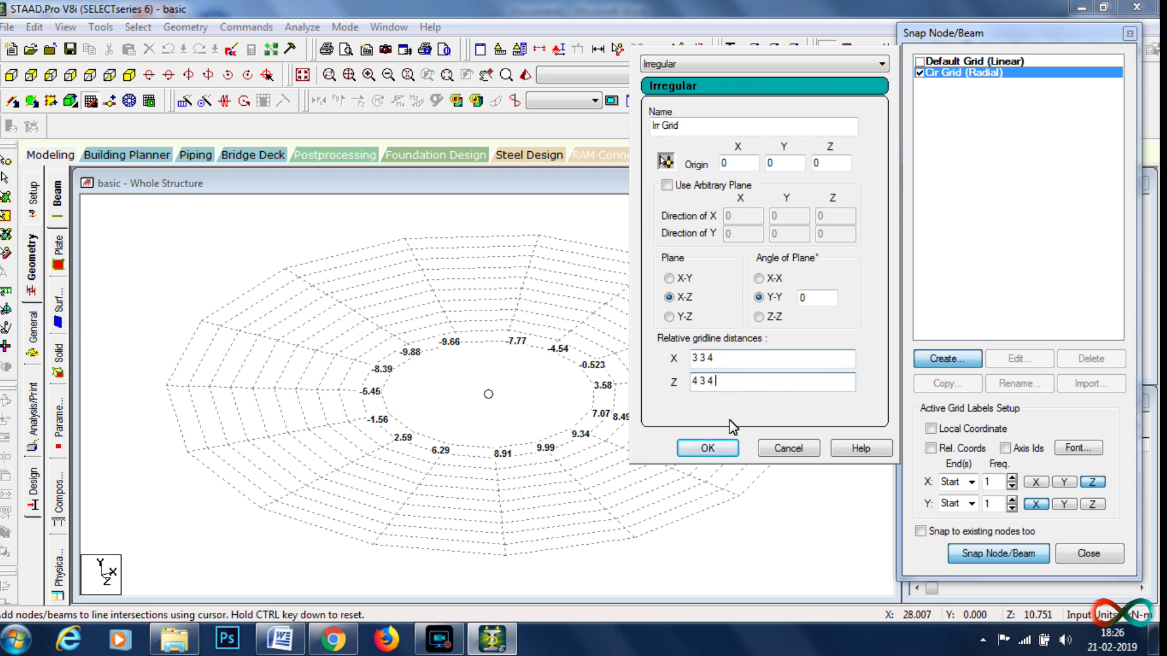
key(Return)
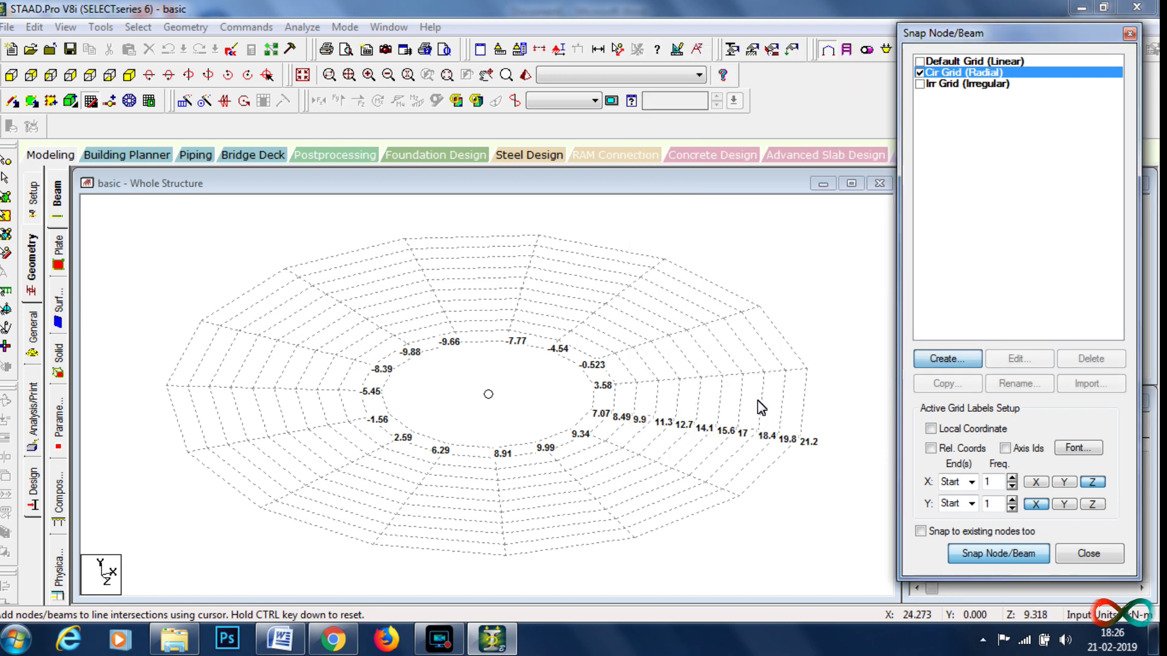
click(920, 73)
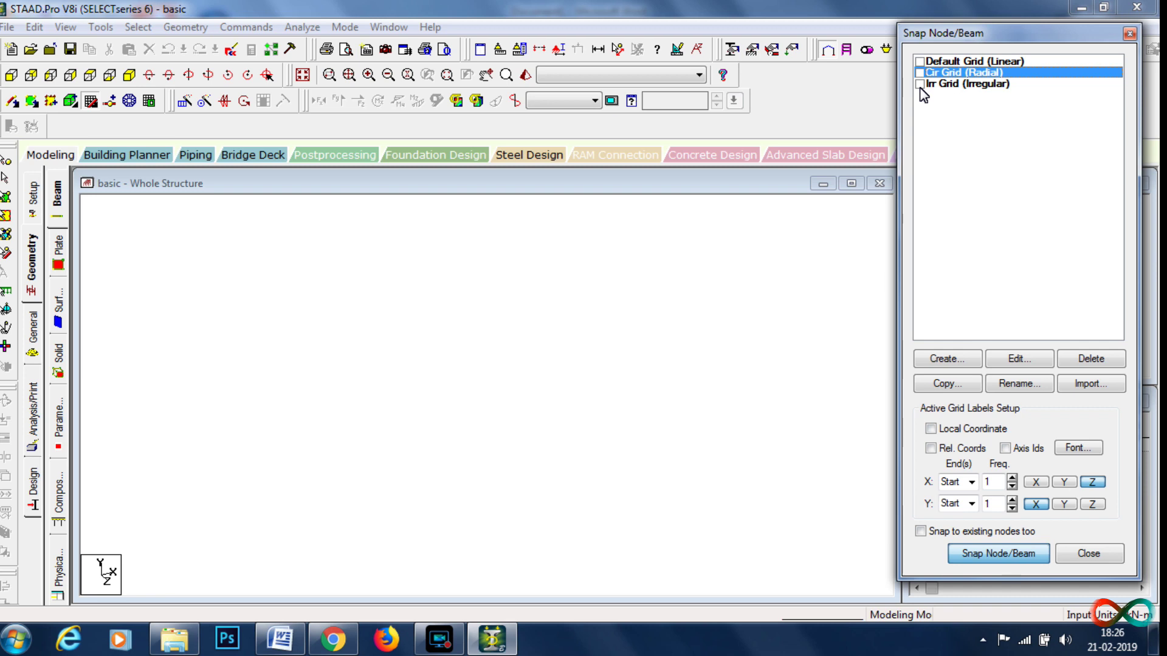
click(920, 85)
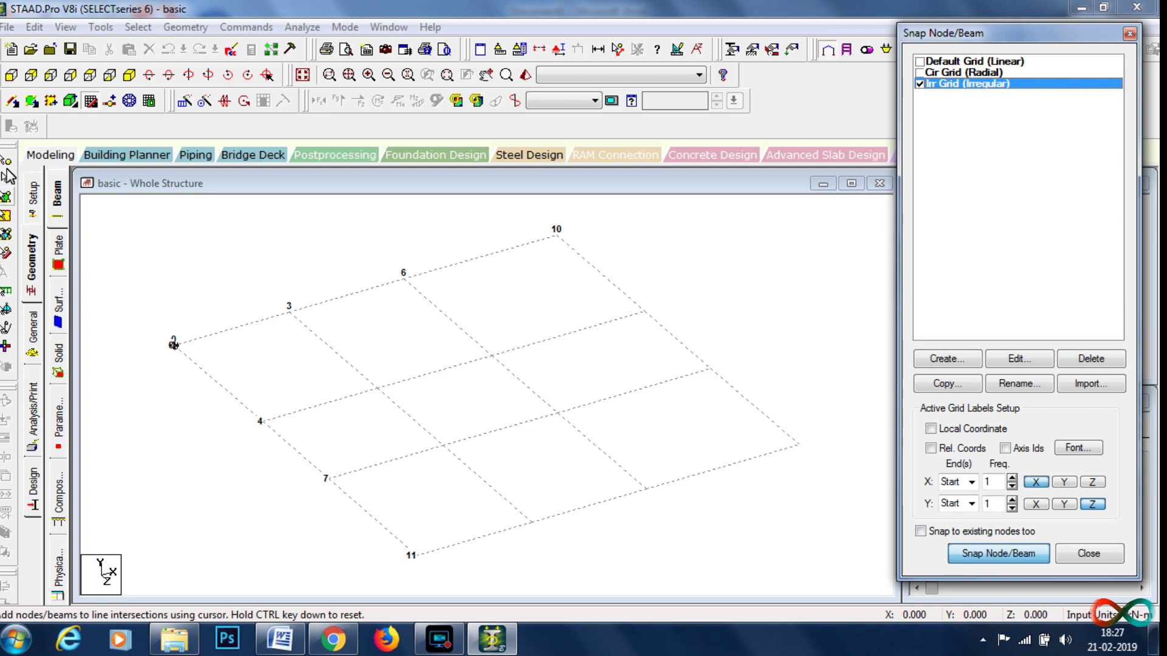
Step: Float the Geometry toolbar over the model view and dock it back in its original place
drag(3, 103, 125, 244)
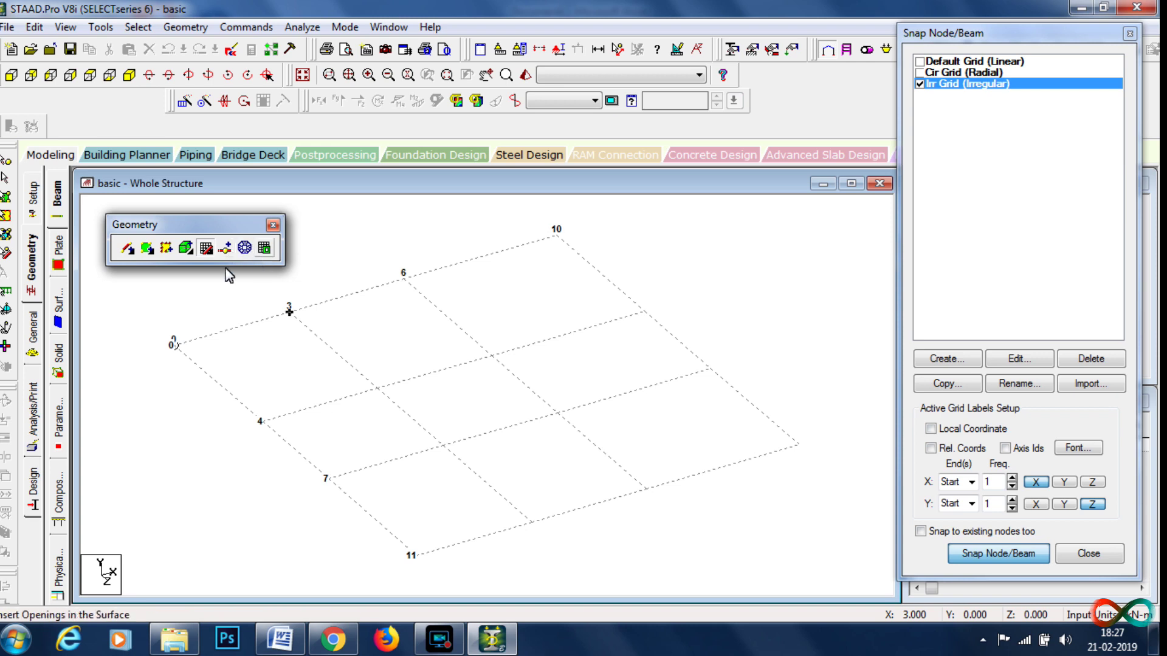
drag(176, 231, 36, 87)
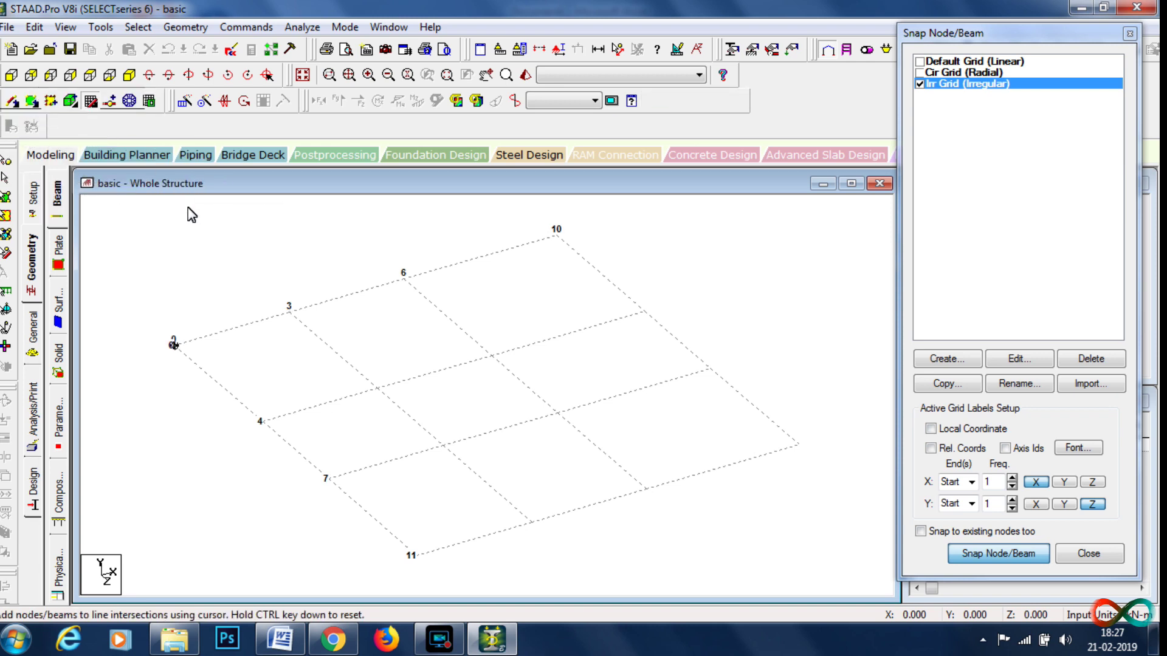